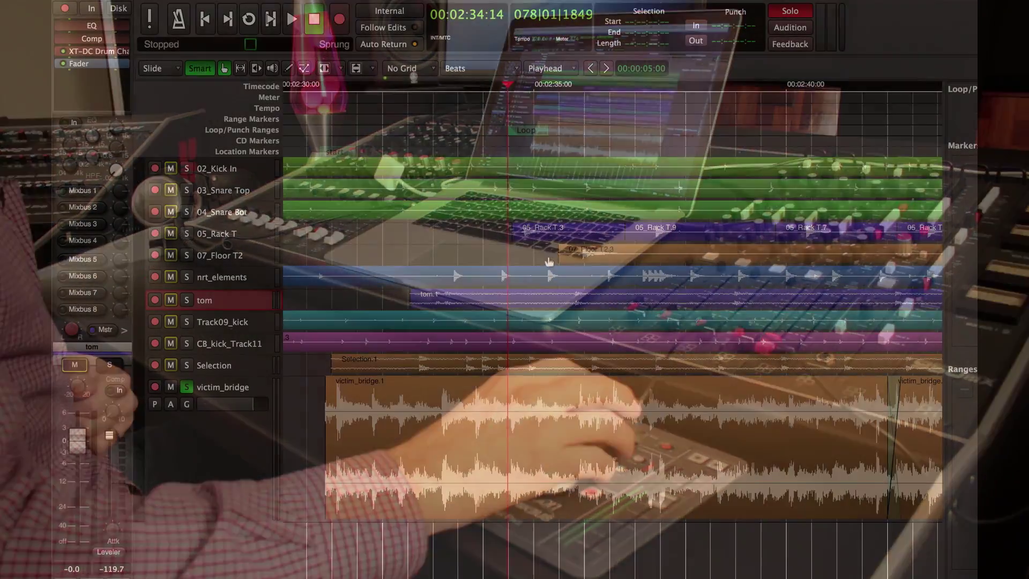
Open the Session menu in the Mixbus menu bar
left_click(159, 2)
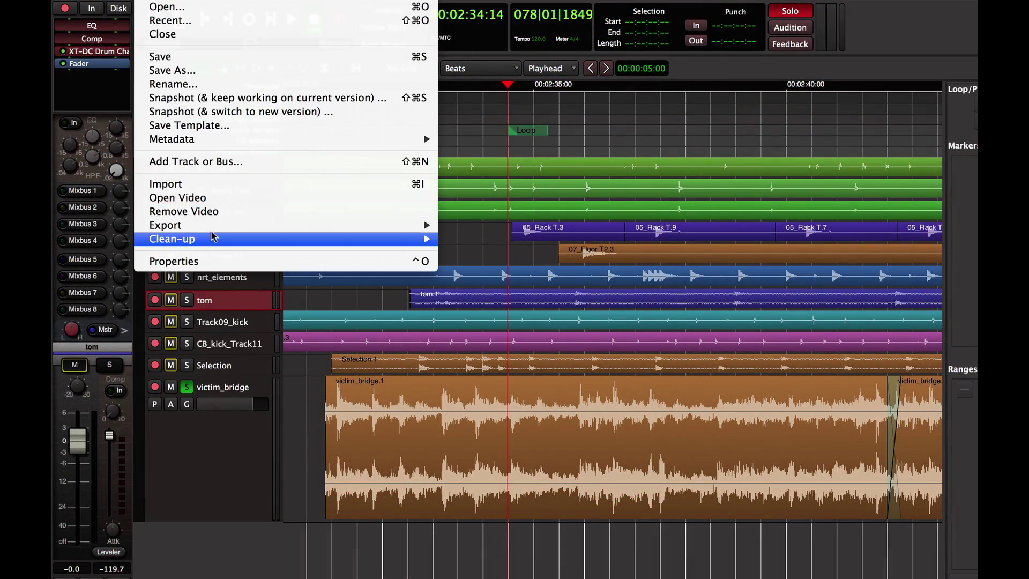
mouse_move(165, 226)
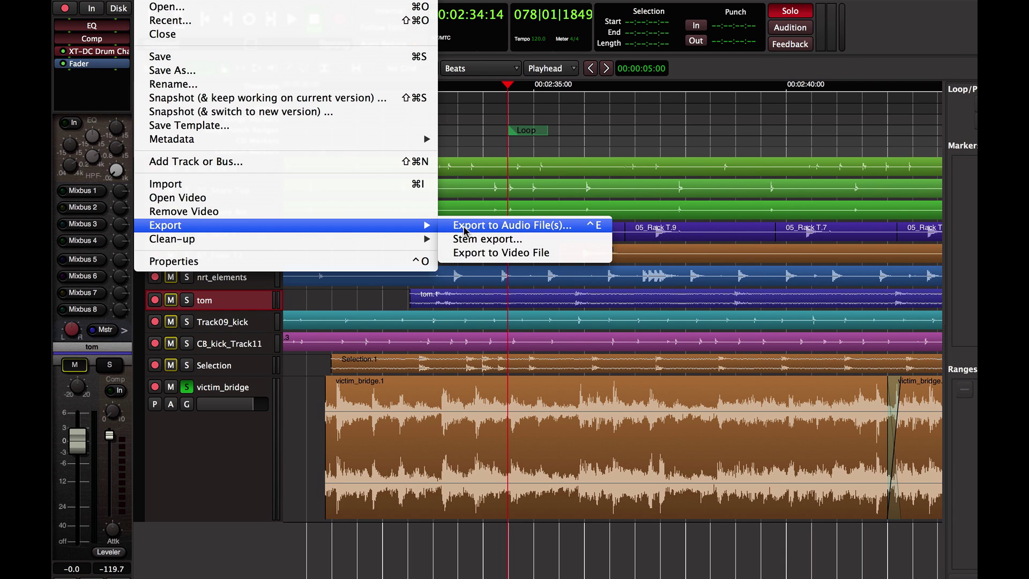
Export the session to a DVD-A normalized 16-bit WAV with Analyze Exported Audio enabled
left_click(467, 229)
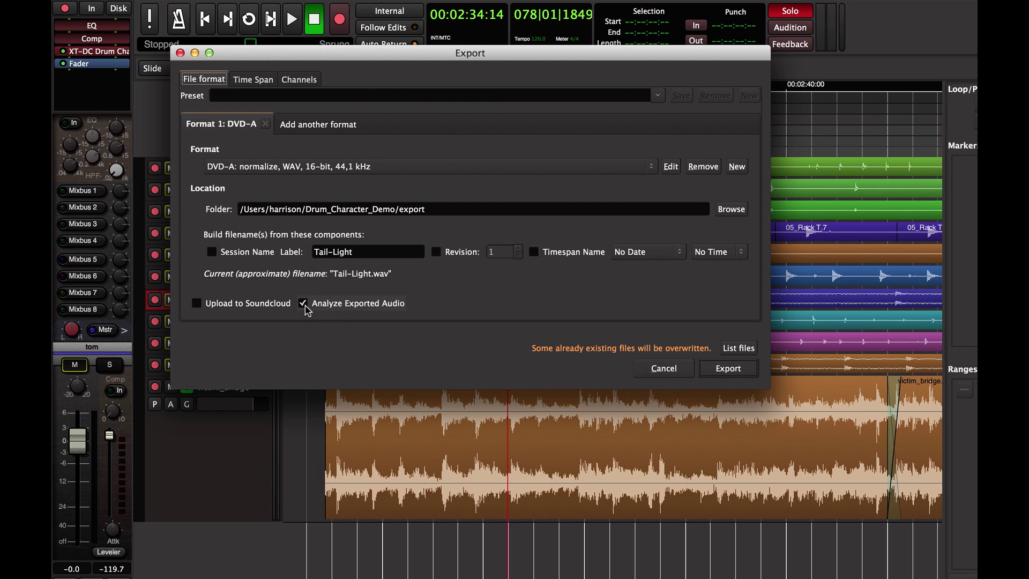
left_click(718, 369)
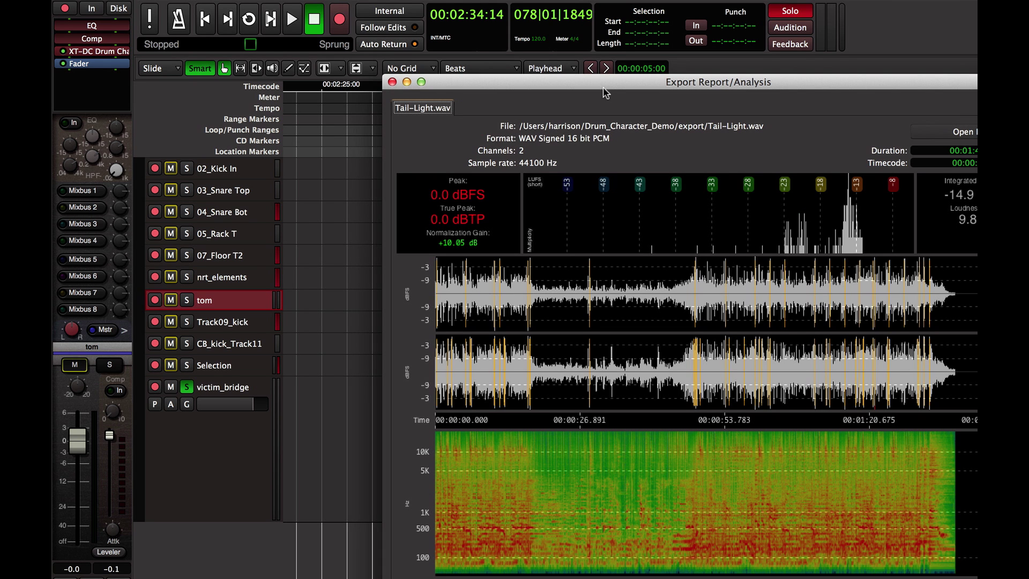
Drag the Export Report/Analysis window up and left so the Tail-Light.wav loudness report is visible
left_click_drag(603, 89, 434, 39)
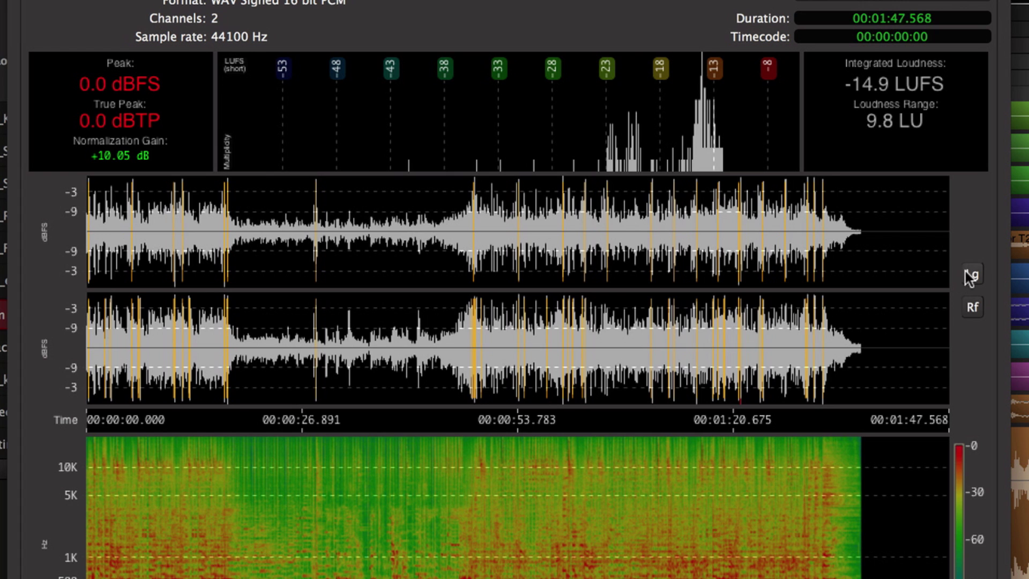
Toggle the waveform level scale and audition the export from about 27 and 54 seconds onward
left_click(971, 275)
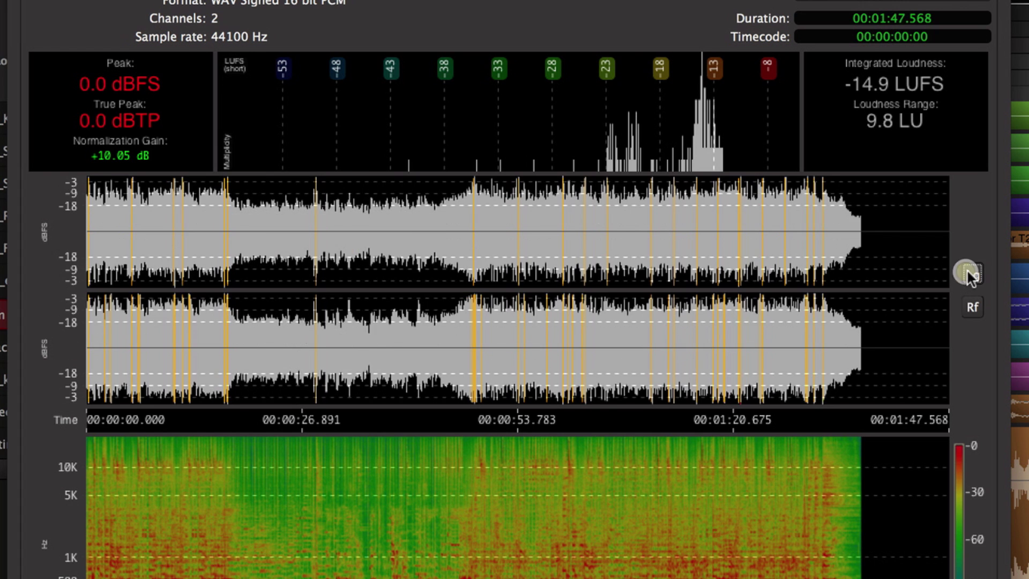
left_click(972, 309)
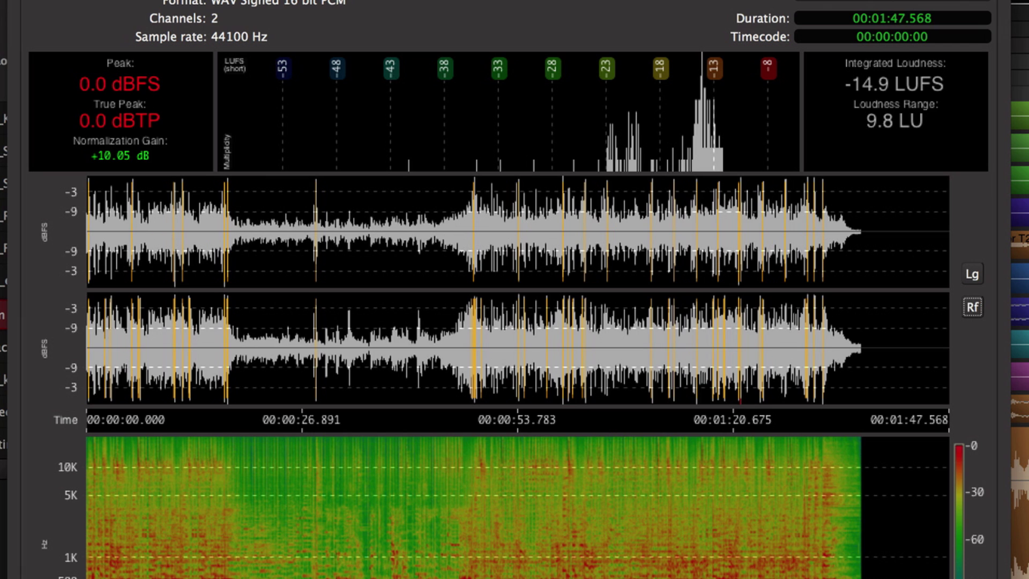
left_click(314, 222)
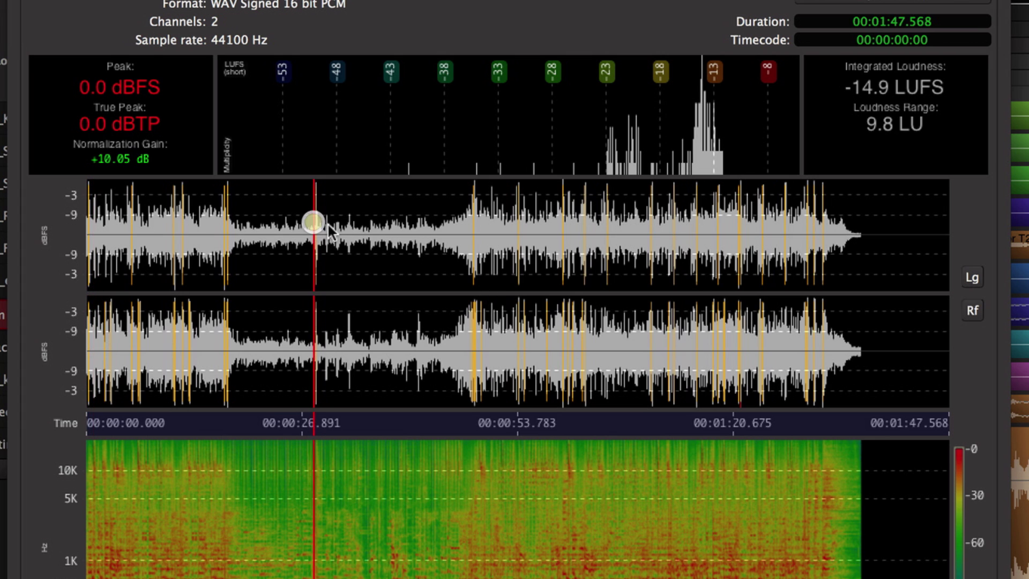
left_click(466, 222)
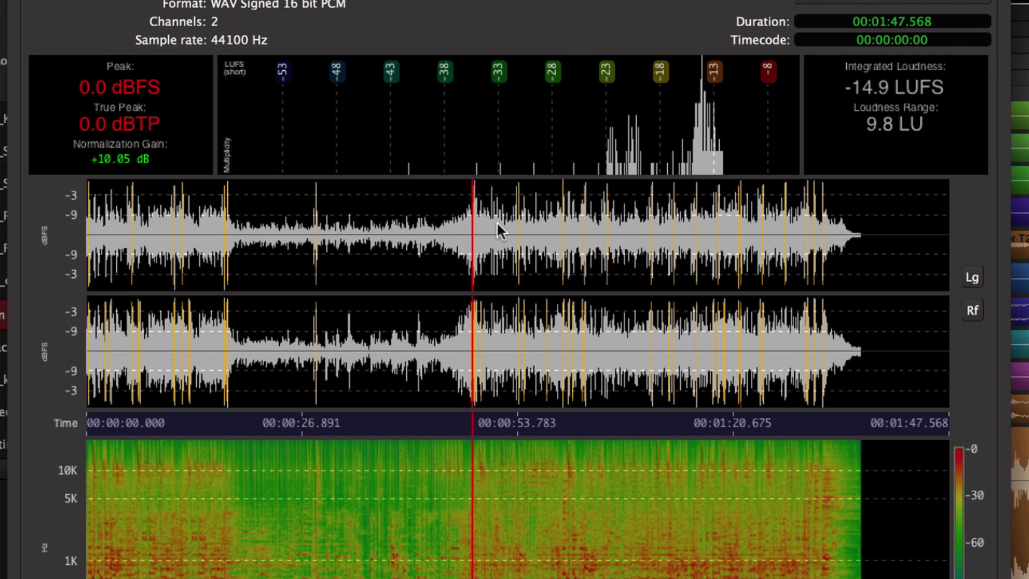
left_click(515, 224)
left_click(561, 225)
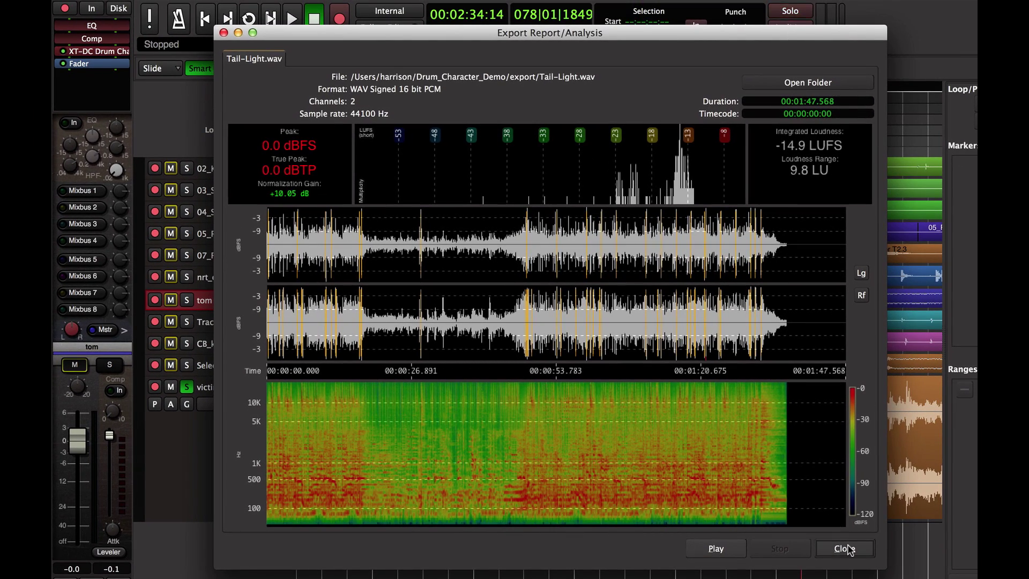
Close the export report and open XT-DC Drum Character on the nrt_elements track
left_click(845, 549)
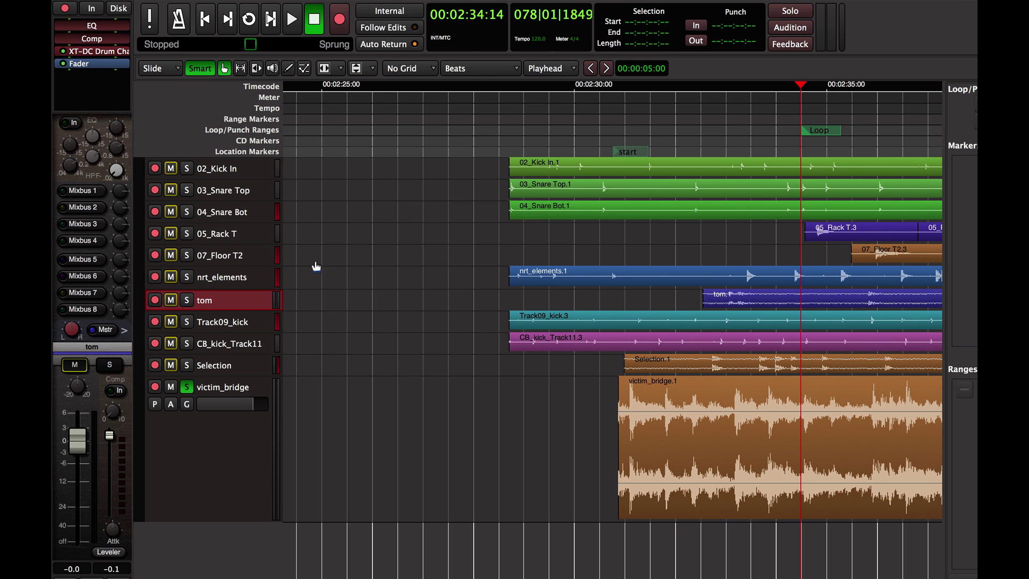
left_click(242, 279)
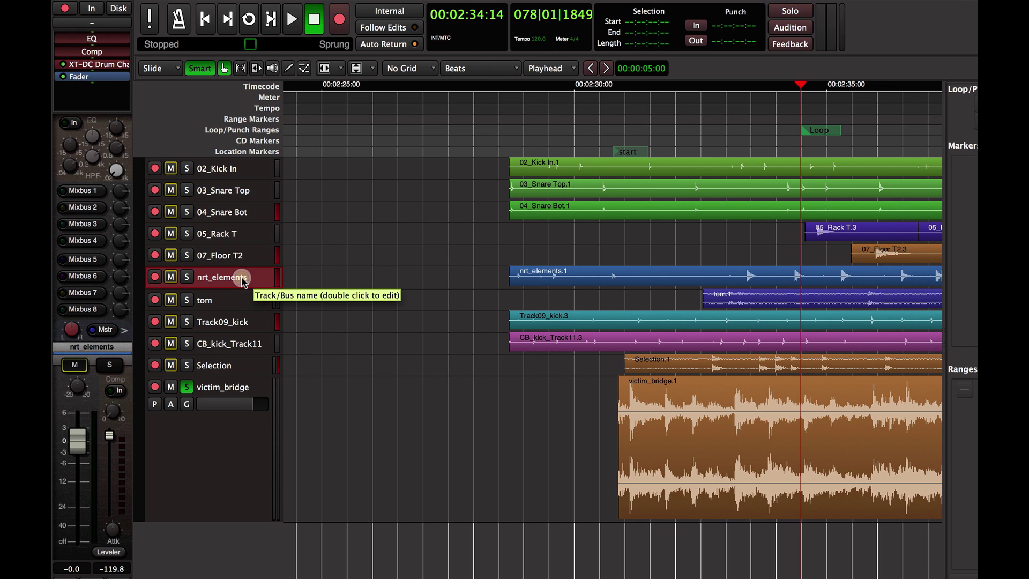
double_click(101, 65)
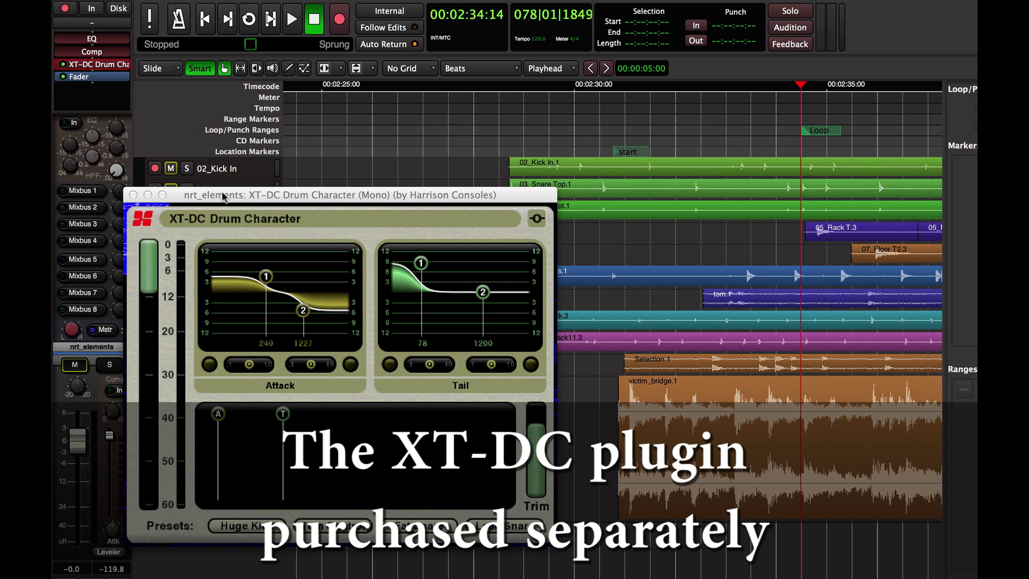
Start playback, shift the attack/tail windows later, and boost attack band 1 at 201 Hz
left_click_drag(223, 196, 250, 172)
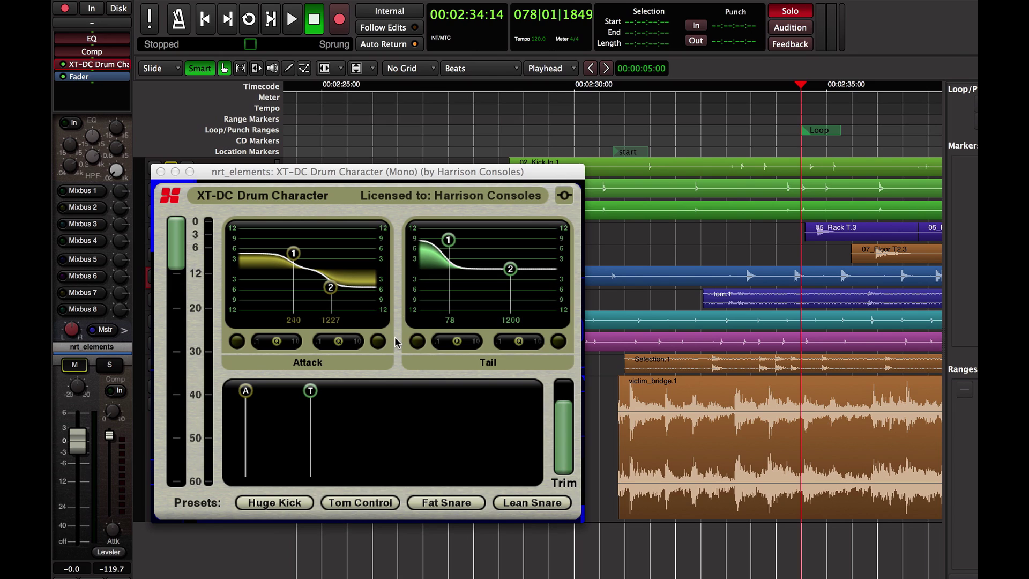
key("space")
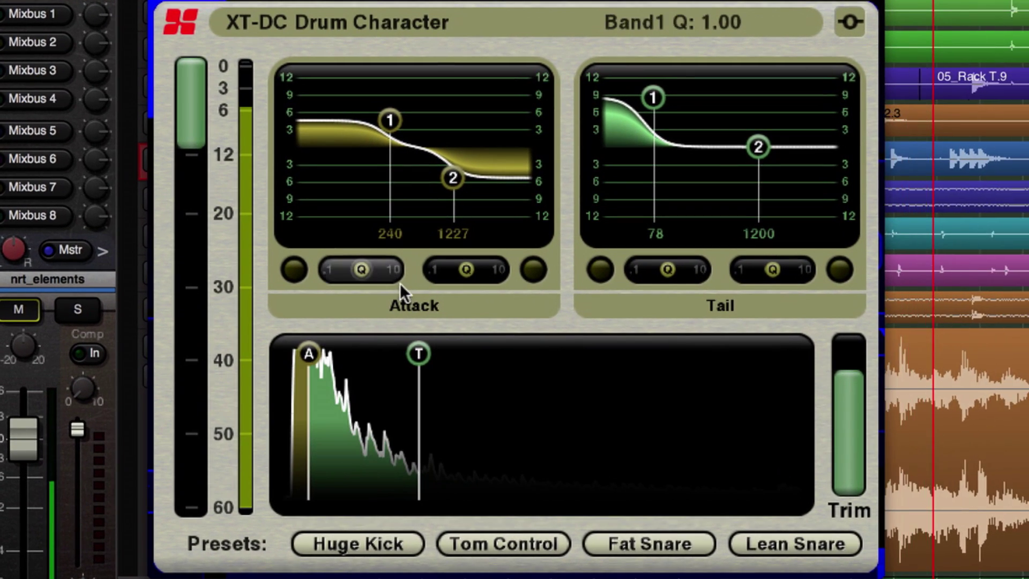
left_click_drag(315, 353, 326, 354)
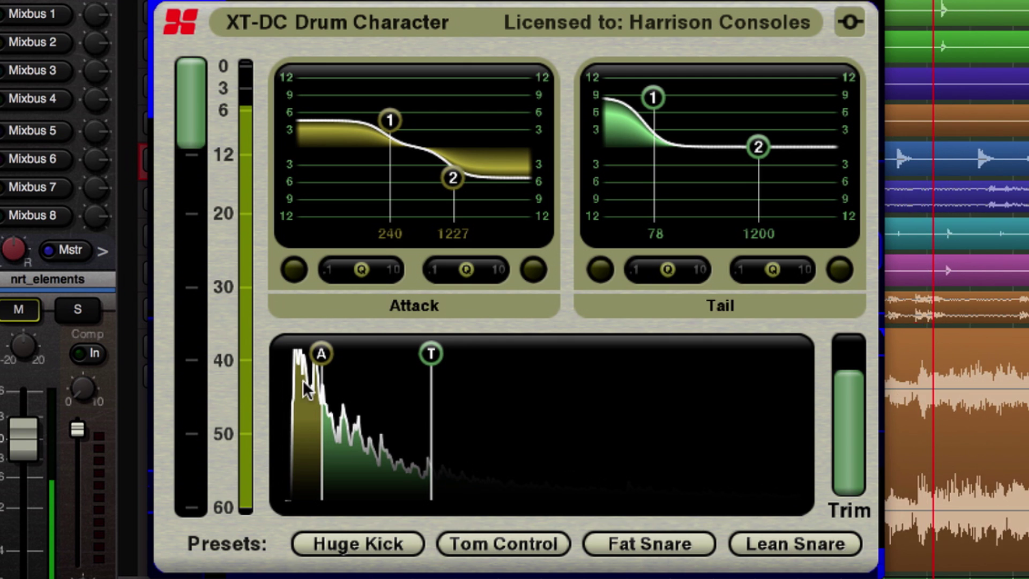
left_click_drag(389, 120, 382, 103)
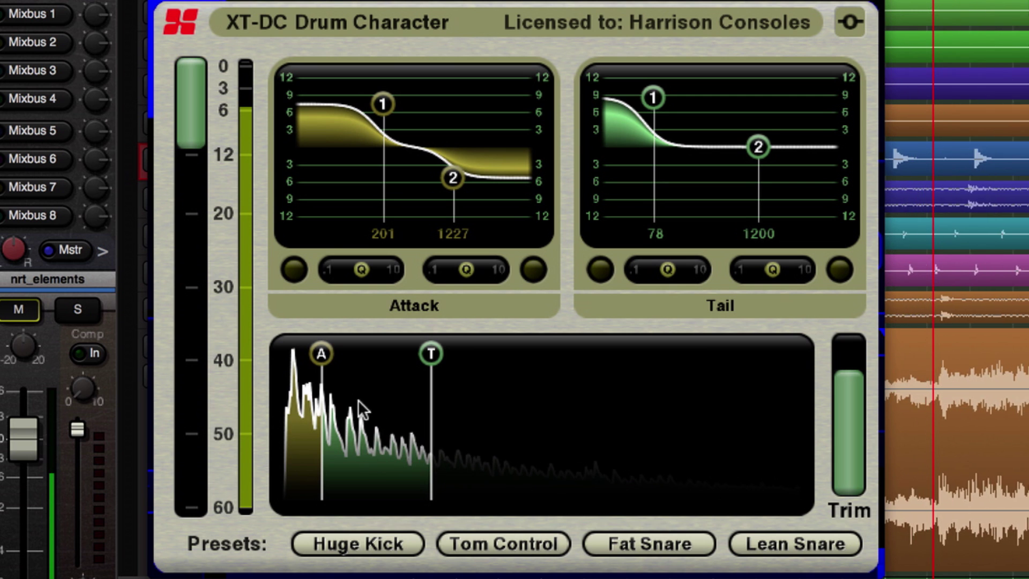
Reshape the tail EQ: low shelf boost near 107 Hz and a cut around 1283 Hz
left_click_drag(654, 97, 683, 110)
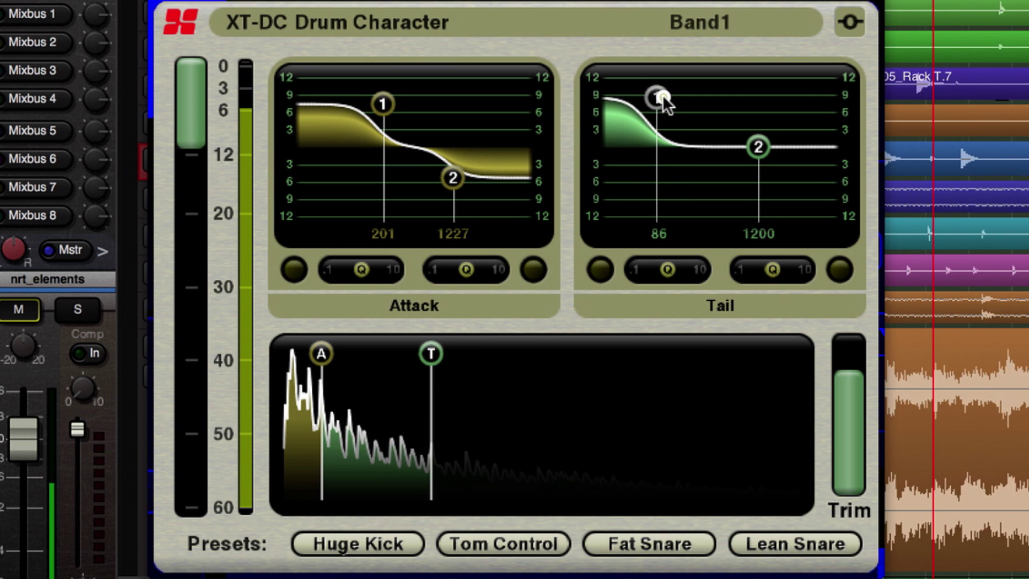
mouse_move(758, 148)
left_mouse_down()
mouse_move(768, 210)
mouse_move(761, 181)
left_mouse_up()
mouse_move(678, 104)
left_mouse_down()
mouse_move(689, 128)
mouse_move(666, 99)
left_mouse_up()
left_click(600, 270)
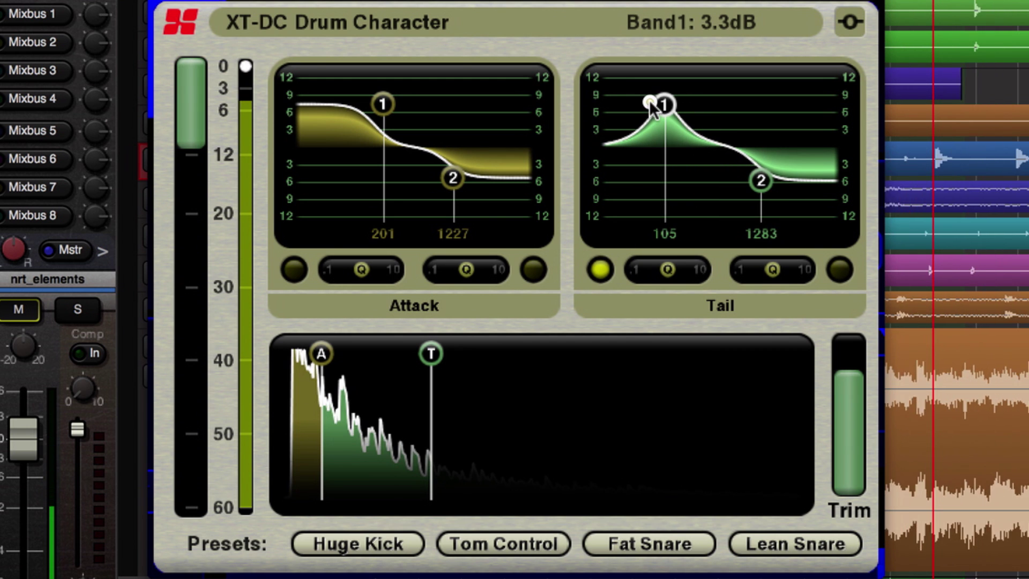
left_click(602, 266)
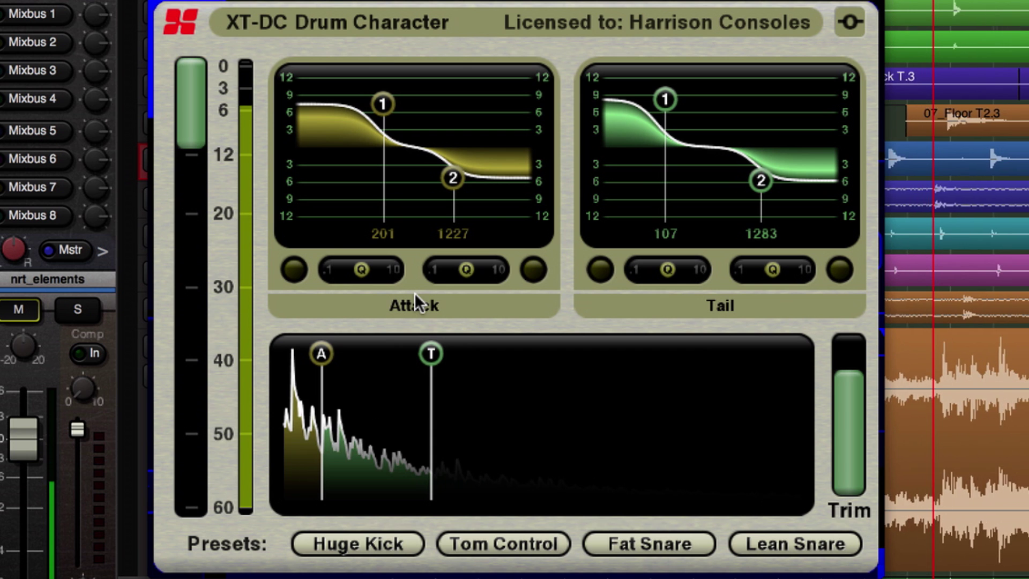
Boost attack band 2 near 1435 Hz, flatten attack band 1 to 0 dB, and move the tail shelf to 179 Hz
left_click_drag(453, 178, 459, 90)
left_click_drag(384, 104, 366, 156)
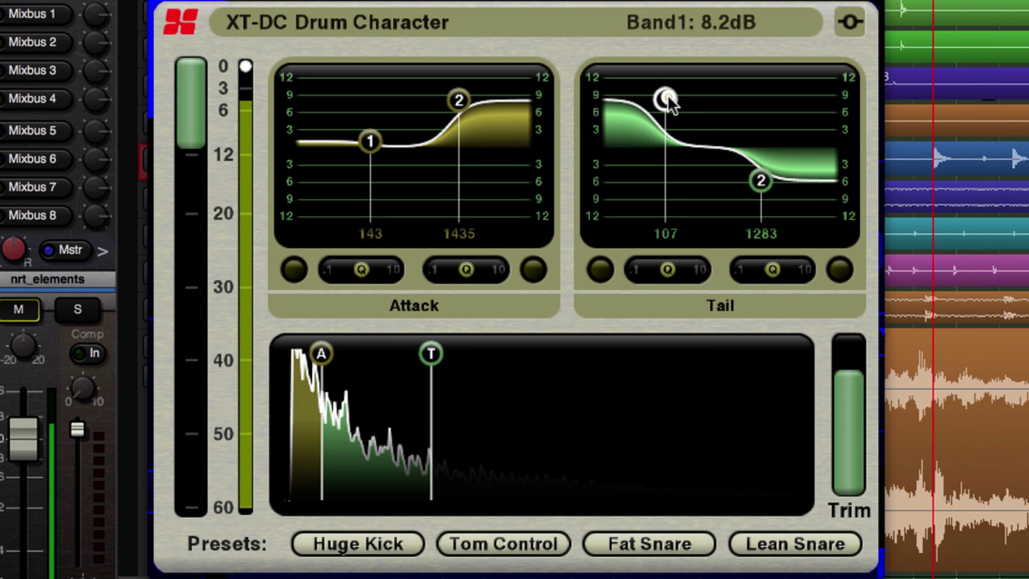
mouse_move(665, 100)
left_mouse_down()
mouse_move(686, 112)
mouse_move(684, 96)
left_mouse_up()
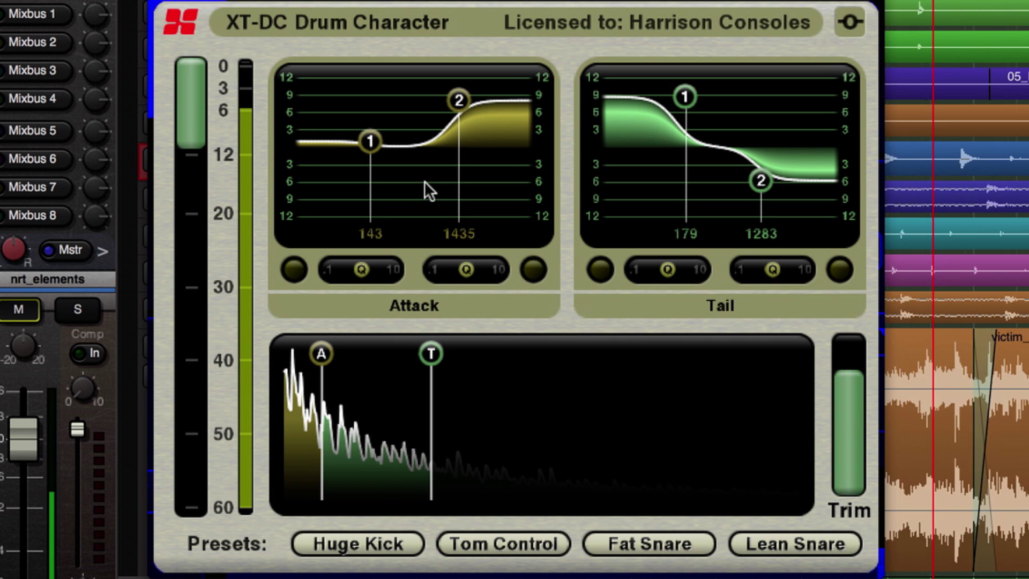
left_click_drag(604, 4, 633, 4)
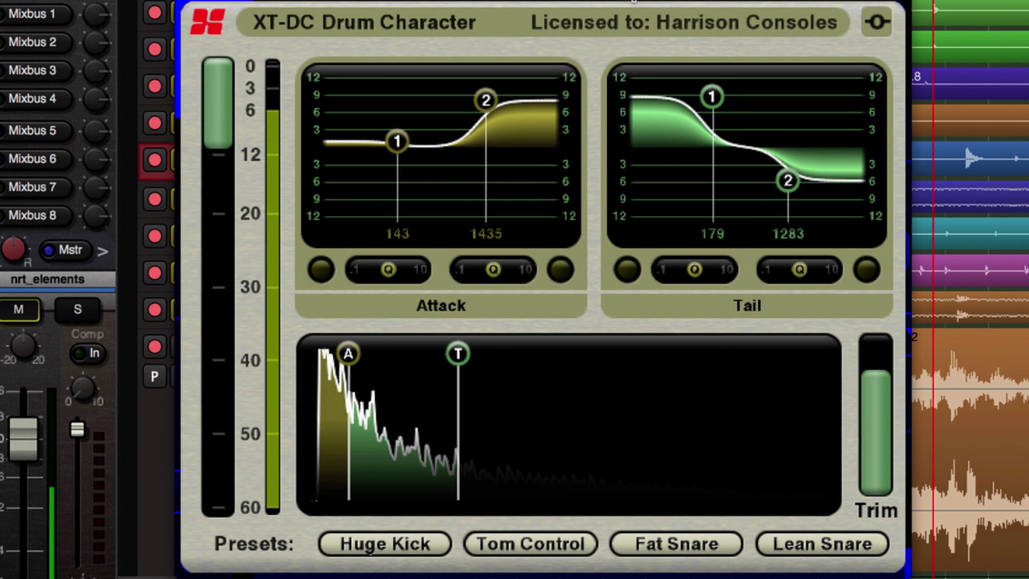